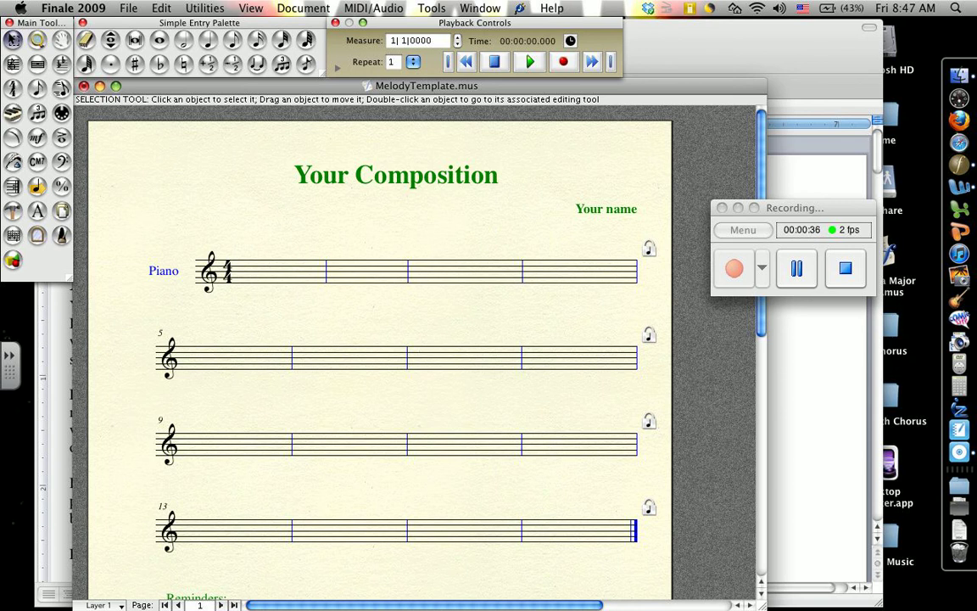
# - Switch to Word to look over the Effective Composing document, and return to the melody template in Finale
pyautogui.press('super+Tab')
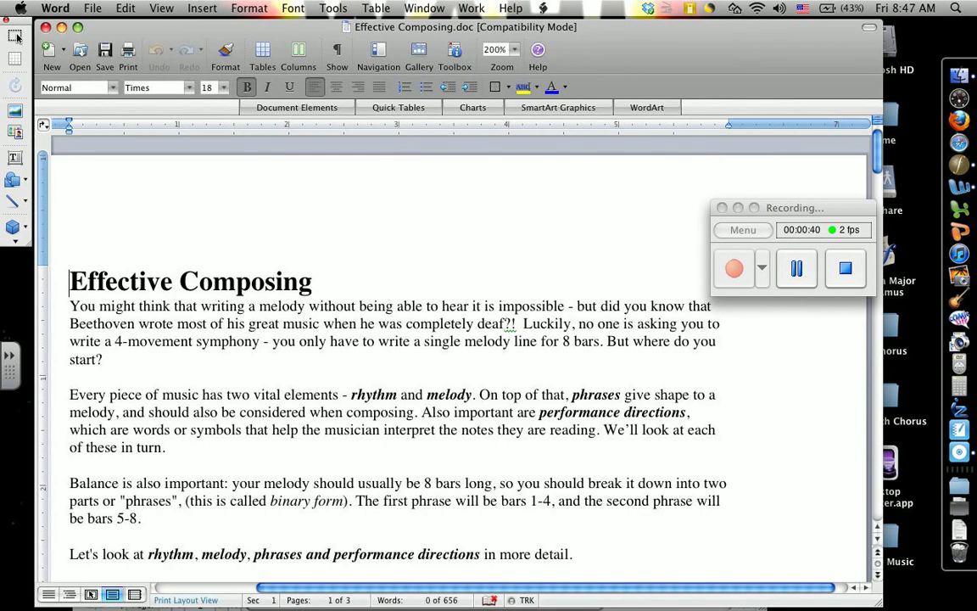
pyautogui.scroll(-1, 16, 36)
pyautogui.click(959, 163)
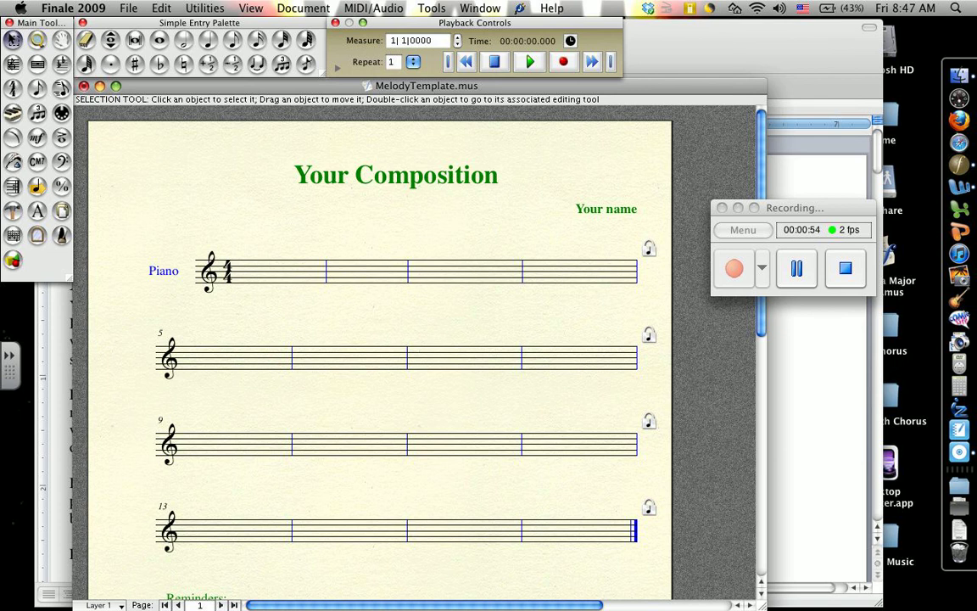
# - Read the Reminders text below the last staff of the template and return to the top of the page
pyautogui.scroll(-10, 379, 339)
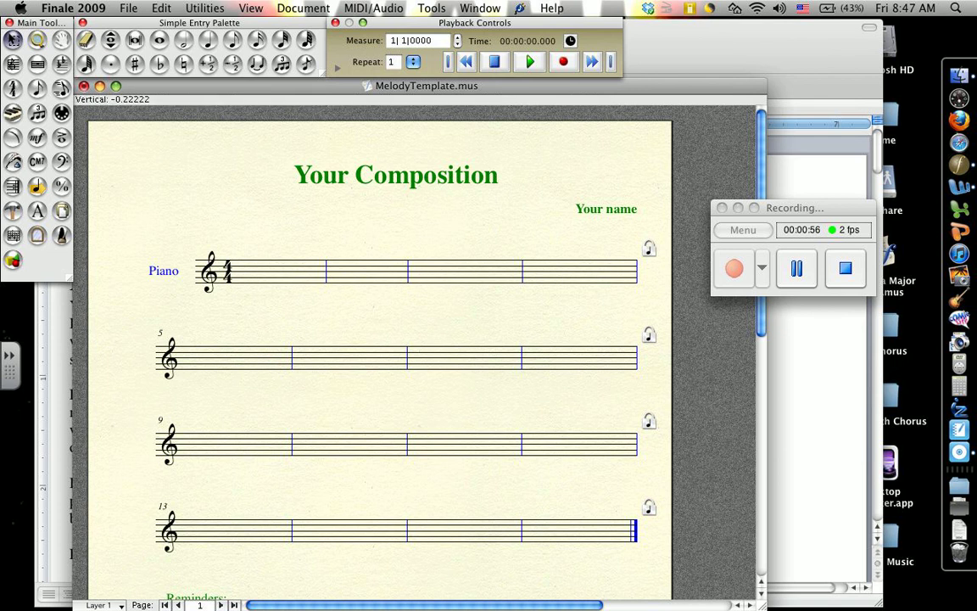
pyautogui.scroll(-2, 380, 339)
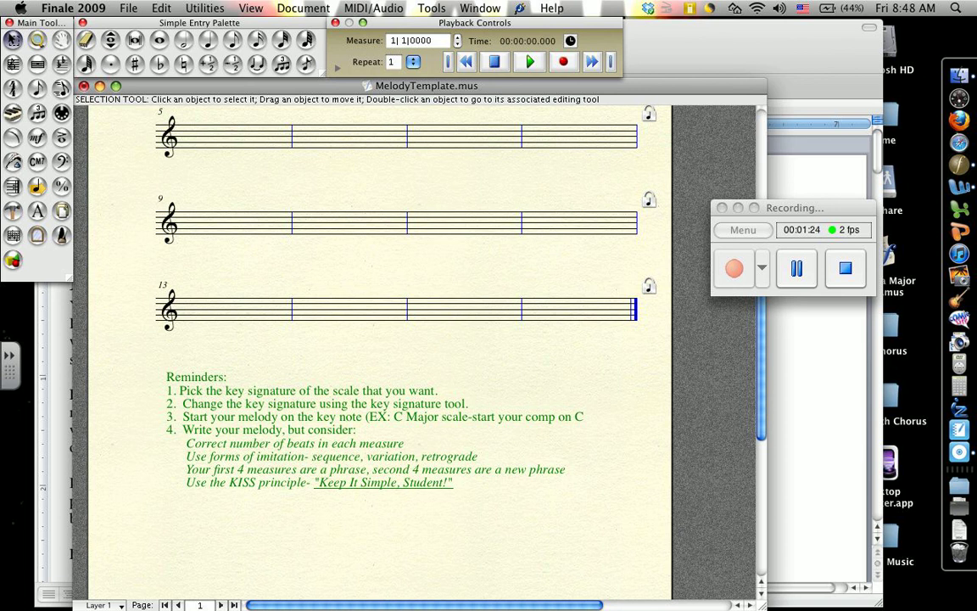
pyautogui.scroll(5, 377, 339)
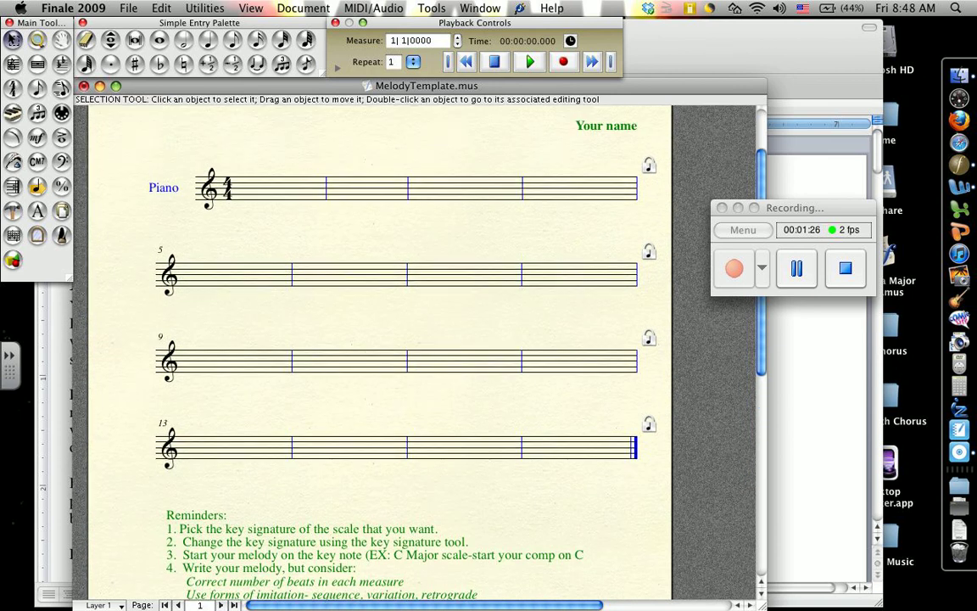
pyautogui.scroll(3, 378, 340)
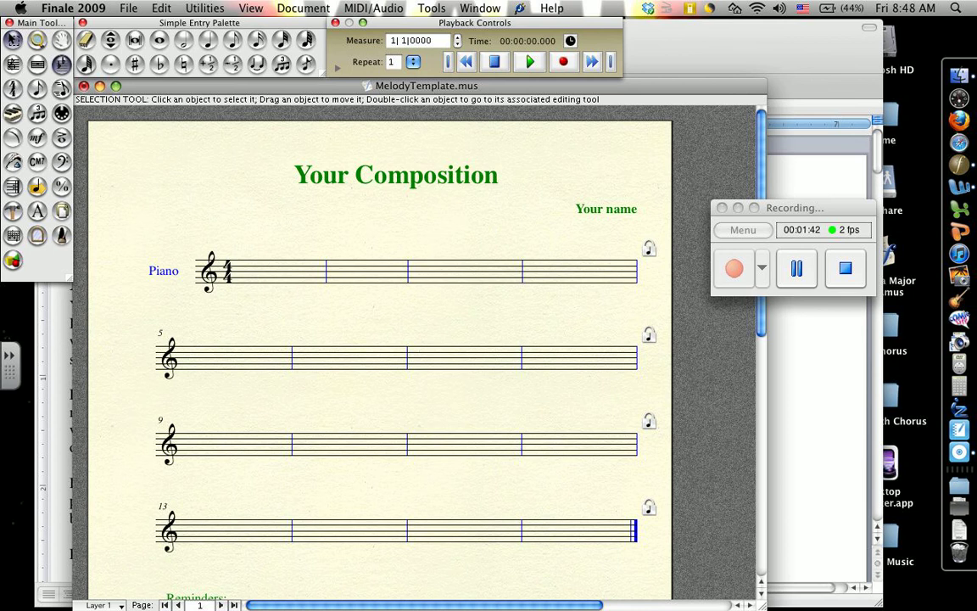
# - Use the Key Signature tool on measure 1 to set the key to G Major up to the next key change
pyautogui.click(61, 64)
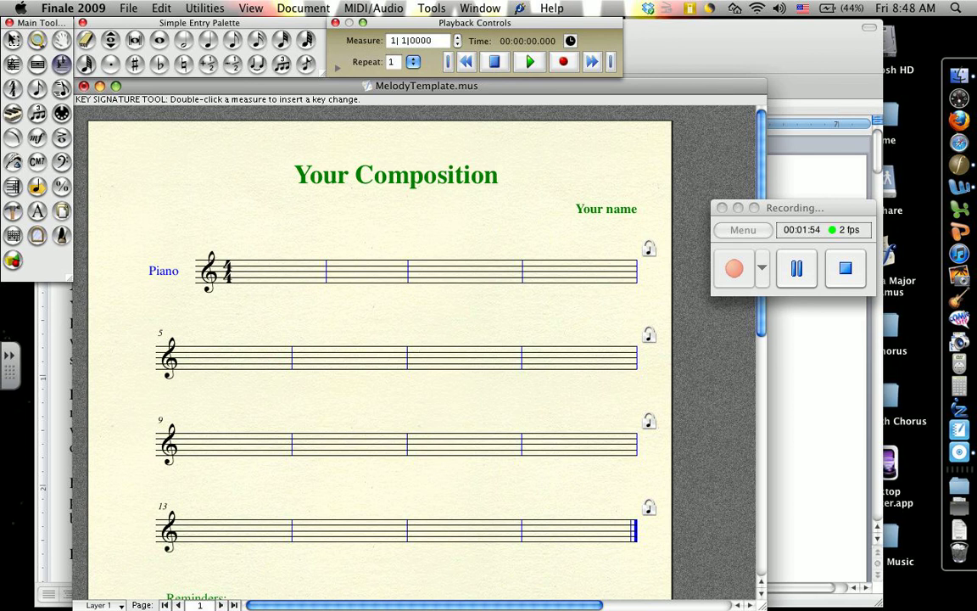
pyautogui.doubleClick(280, 270)
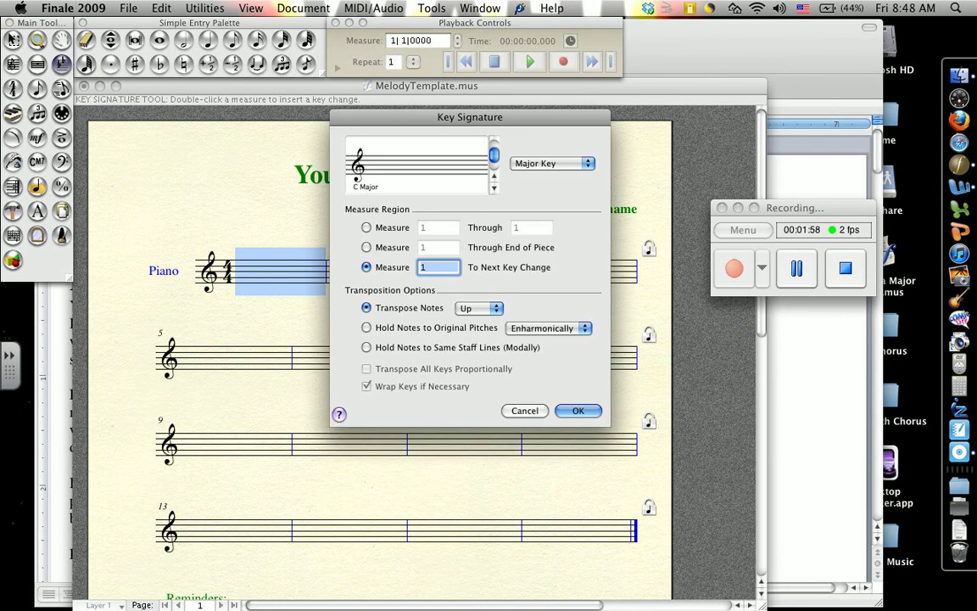
pyautogui.press('Up')
pyautogui.press('Up')
pyautogui.press('Up')
pyautogui.press('Up')
pyautogui.press('Down')
pyautogui.press('Down')
pyautogui.press('Down')
pyautogui.press('Down')
pyautogui.press('Down')
pyautogui.press('Down')
pyautogui.press('Up')
pyautogui.press('Up')
pyautogui.press('Up')
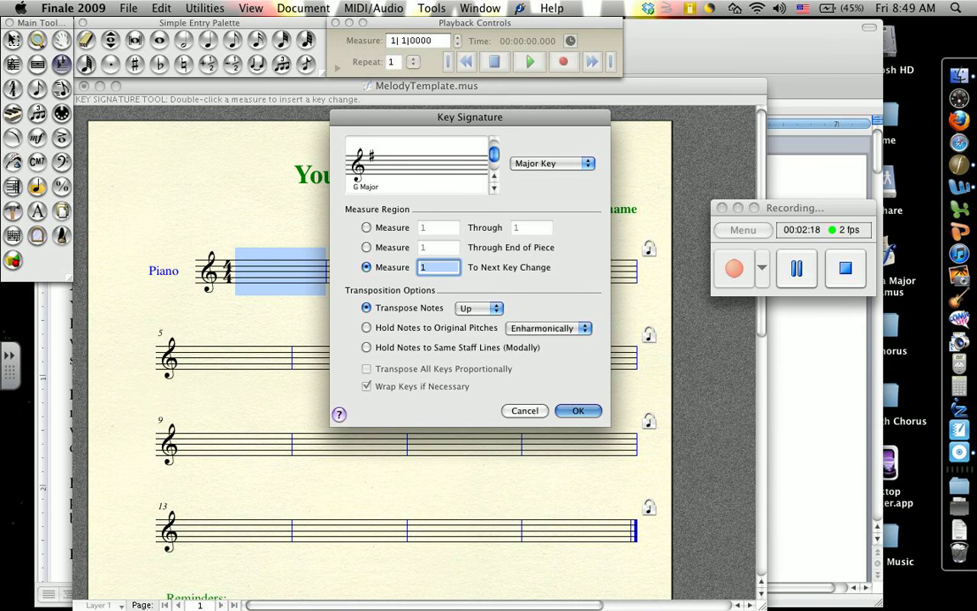
pyautogui.press('Return')
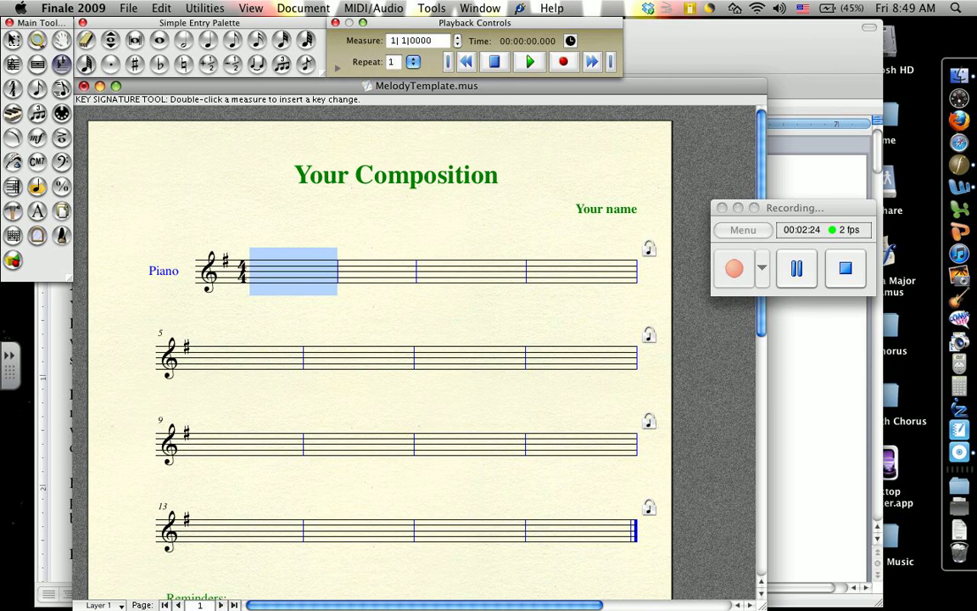
# - Place a quarter note on G, the key note, as the first note of measure 1
pyautogui.scroll(-6, 379, 356)
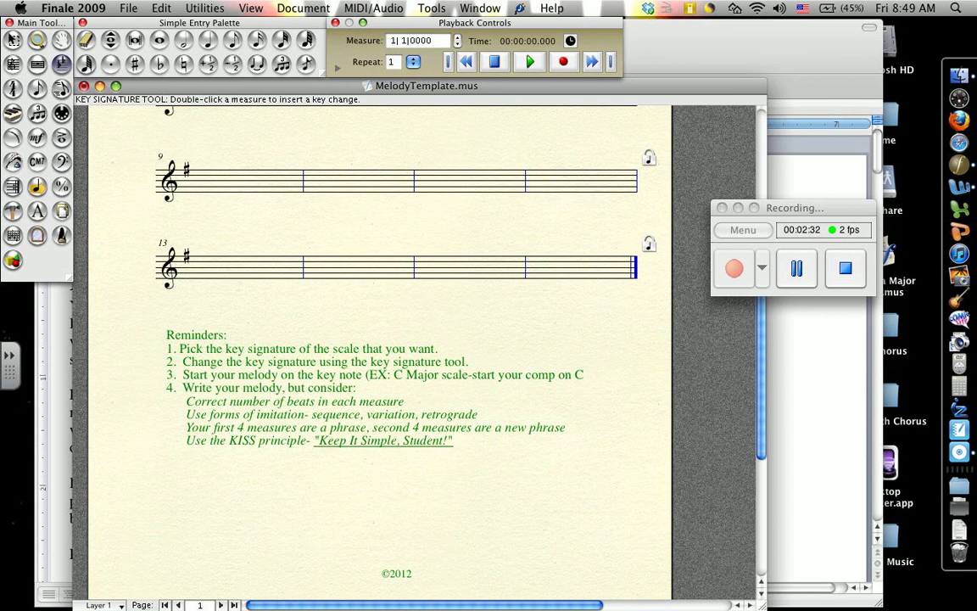
pyautogui.scroll(6, 396, 339)
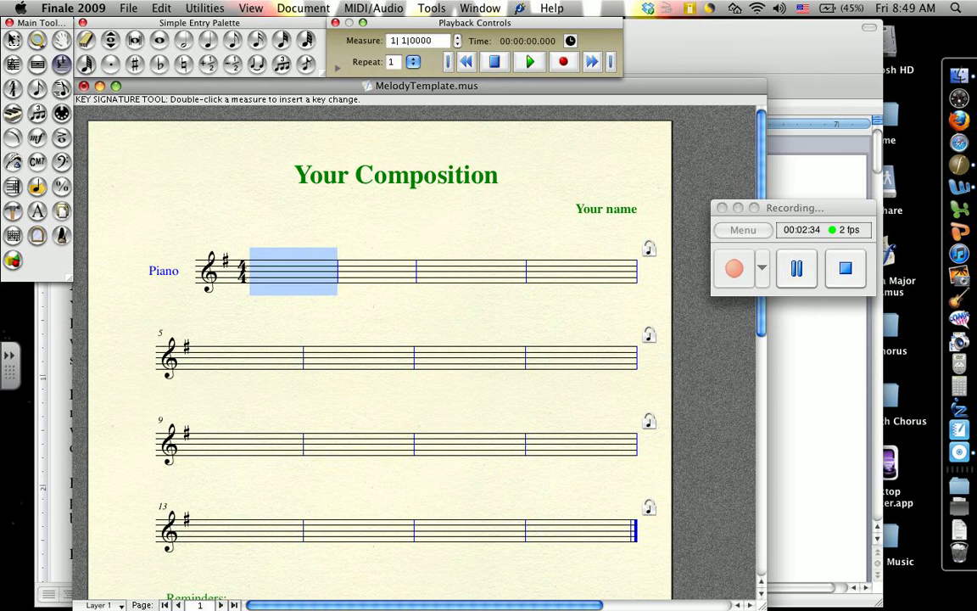
pyautogui.click(208, 40)
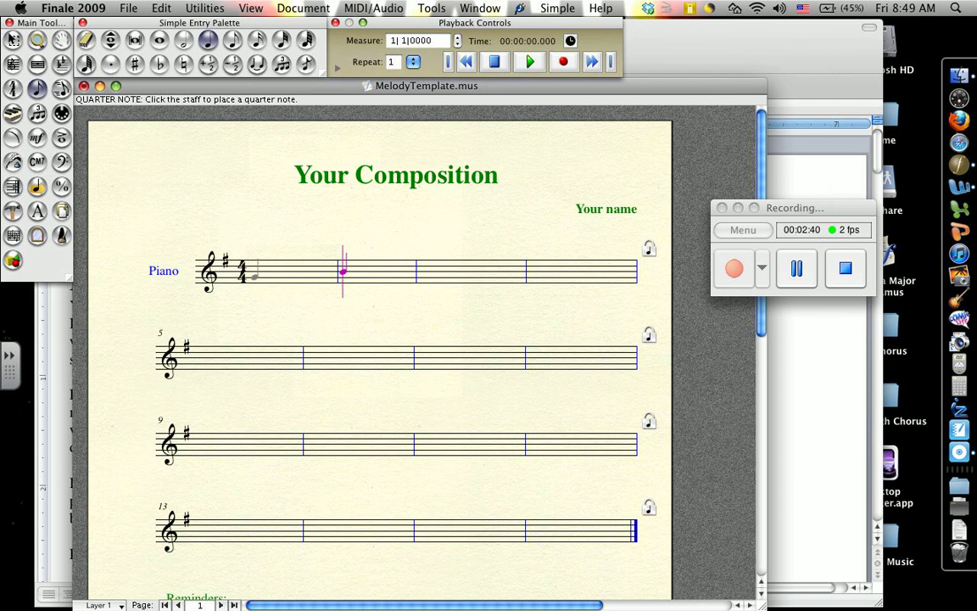
pyautogui.click(254, 273)
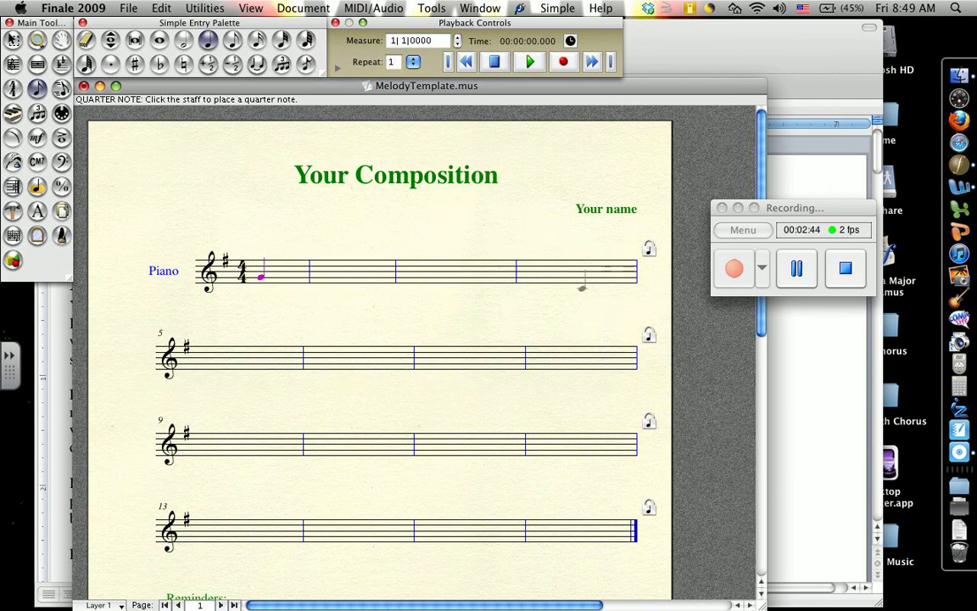
# - Review the Reminders text and add eighth notes A and B after the quarter note in measure 1
pyautogui.scroll(-1, 382, 339)
pyautogui.scroll(-10, 382, 339)
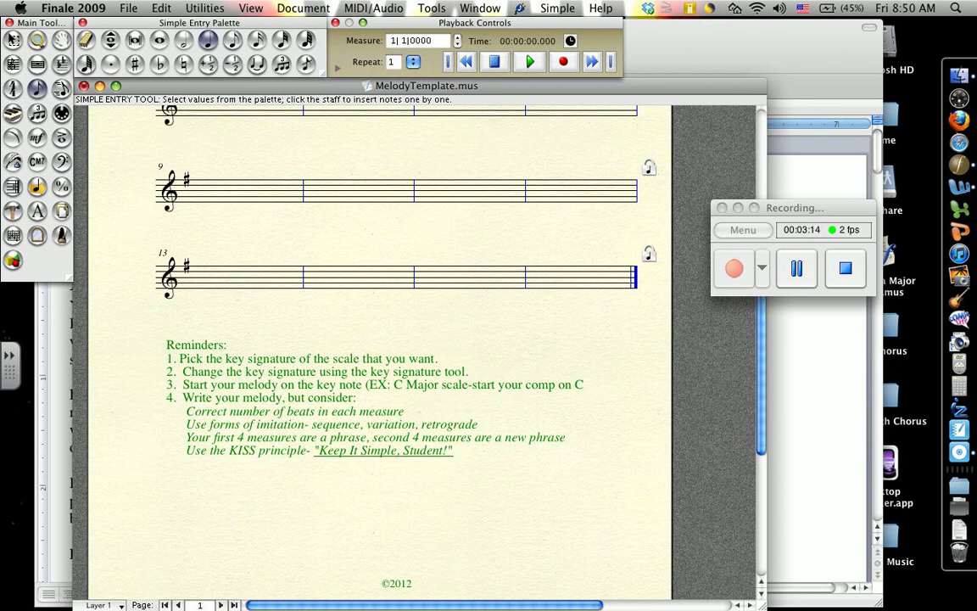
pyautogui.scroll(4, 399, 339)
pyautogui.scroll(4, 284, 429)
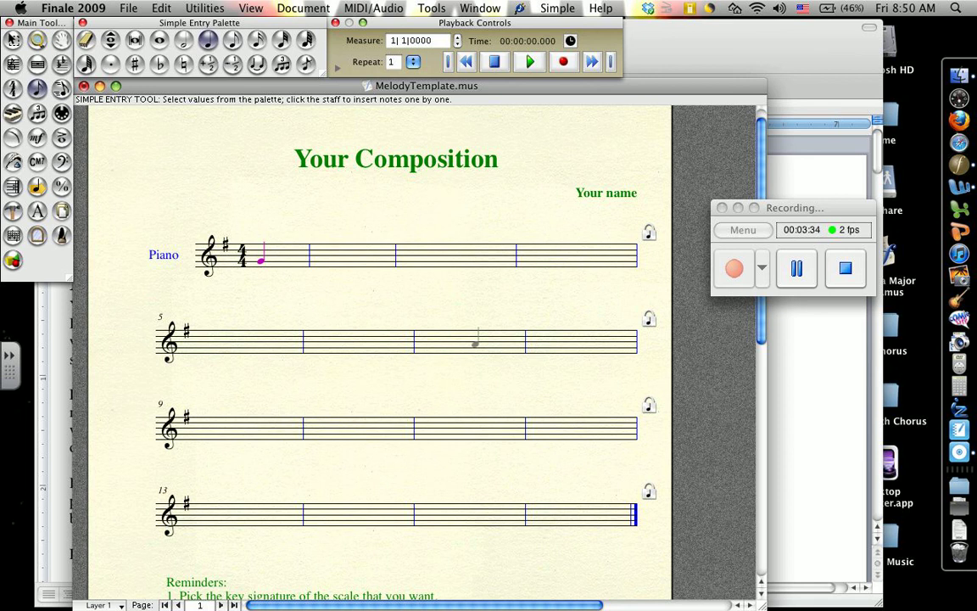
pyautogui.click(257, 64)
pyautogui.click(233, 40)
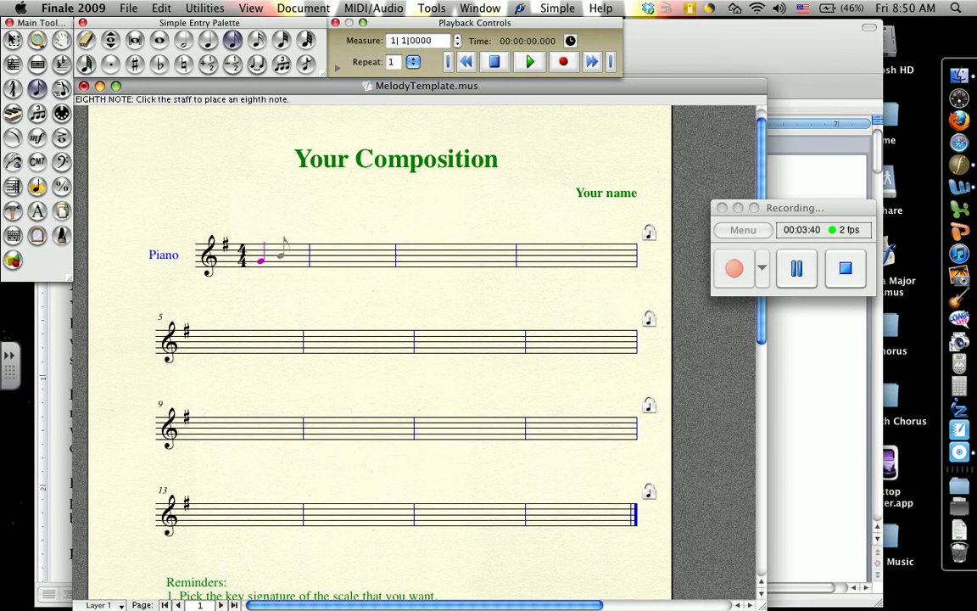
pyautogui.click(284, 249)
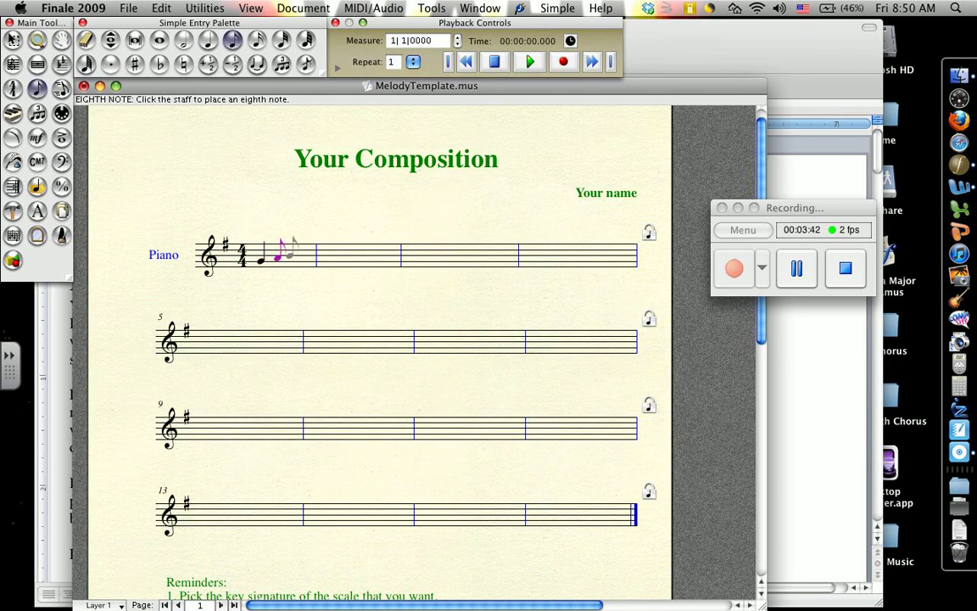
pyautogui.click(291, 253)
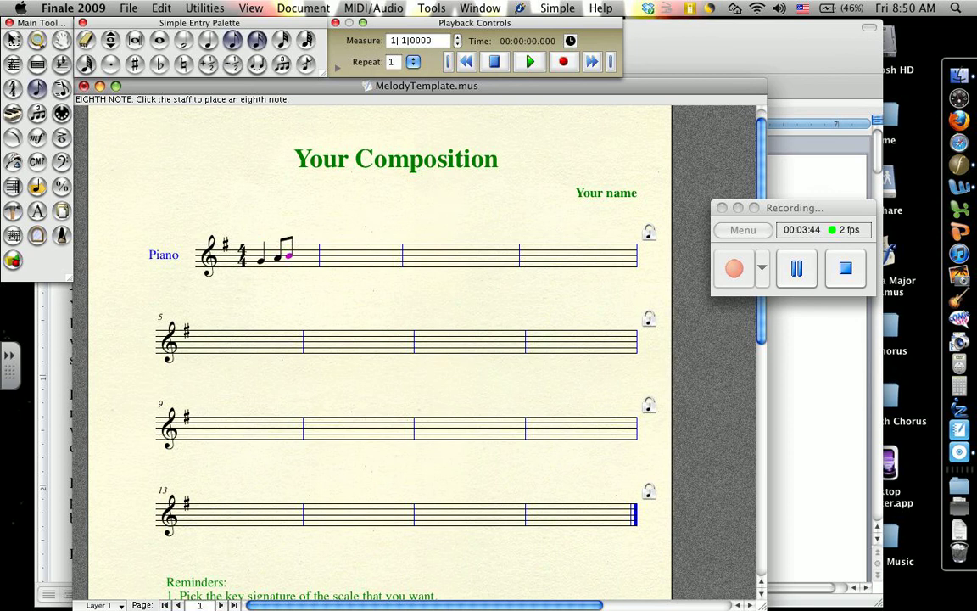
# - Complete measure 1 with sixteenth notes D, B, D, B and a quarter note C
pyautogui.click(257, 39)
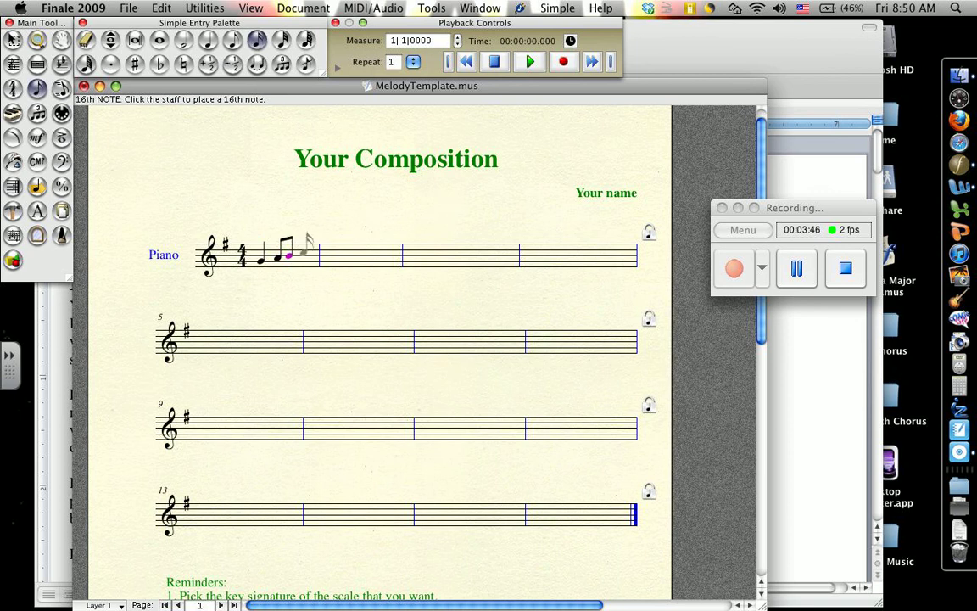
pyautogui.click(303, 252)
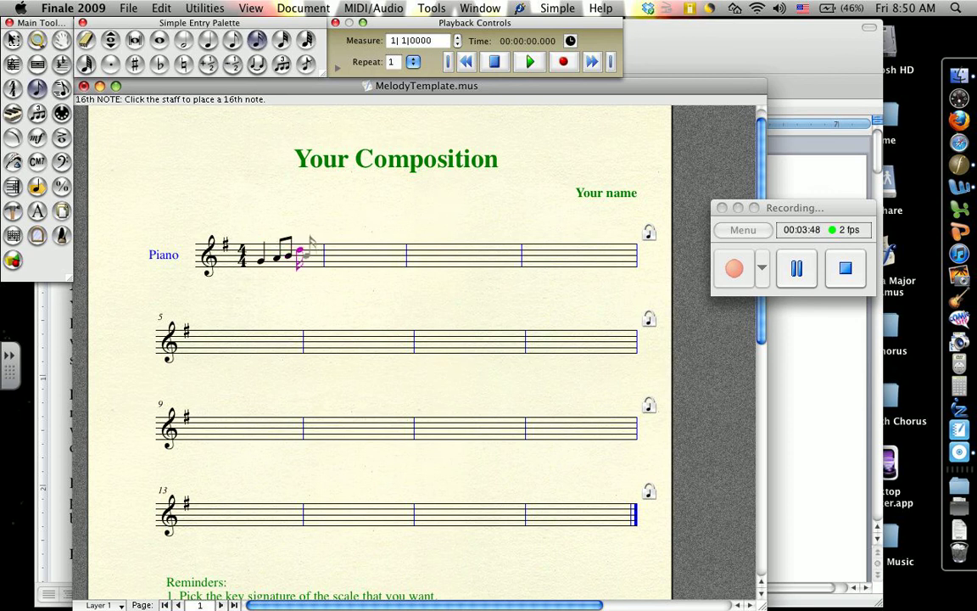
pyautogui.click(311, 253)
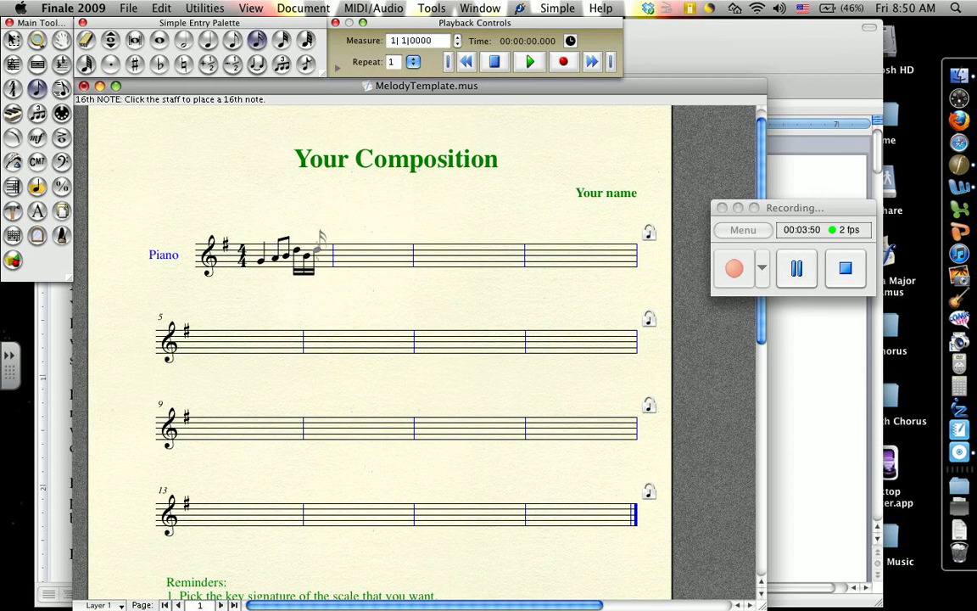
pyautogui.click(319, 253)
pyautogui.click(327, 255)
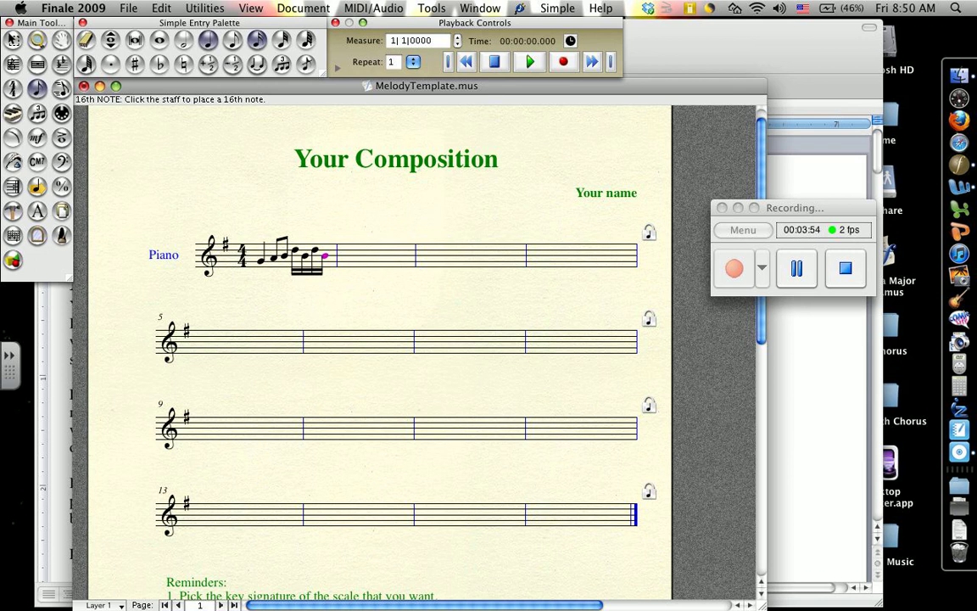
pyautogui.press('5')
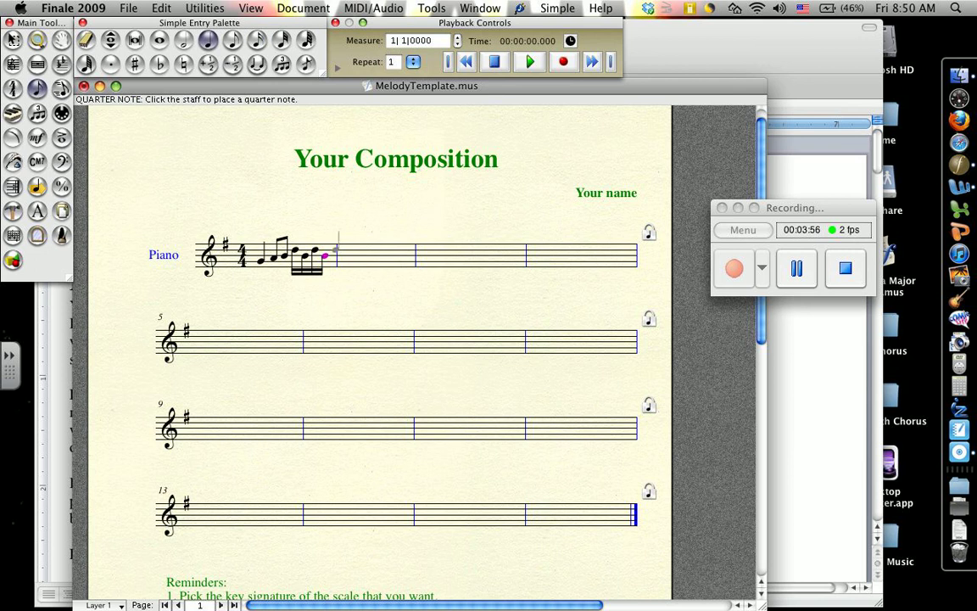
pyautogui.click(336, 251)
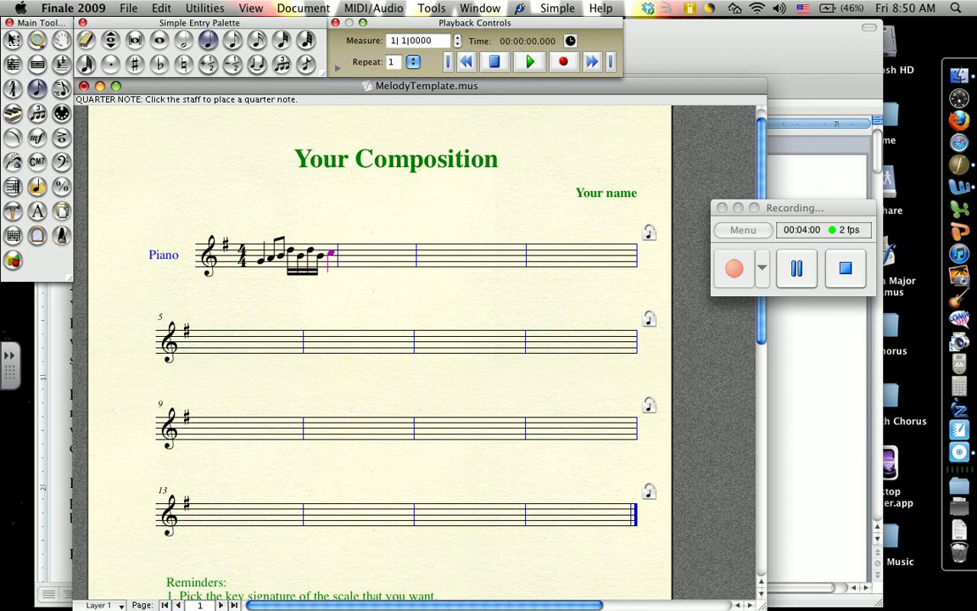
# - Check the Human Playback style in the expanded playback settings and play the melody from measure 1
pyautogui.click(337, 66)
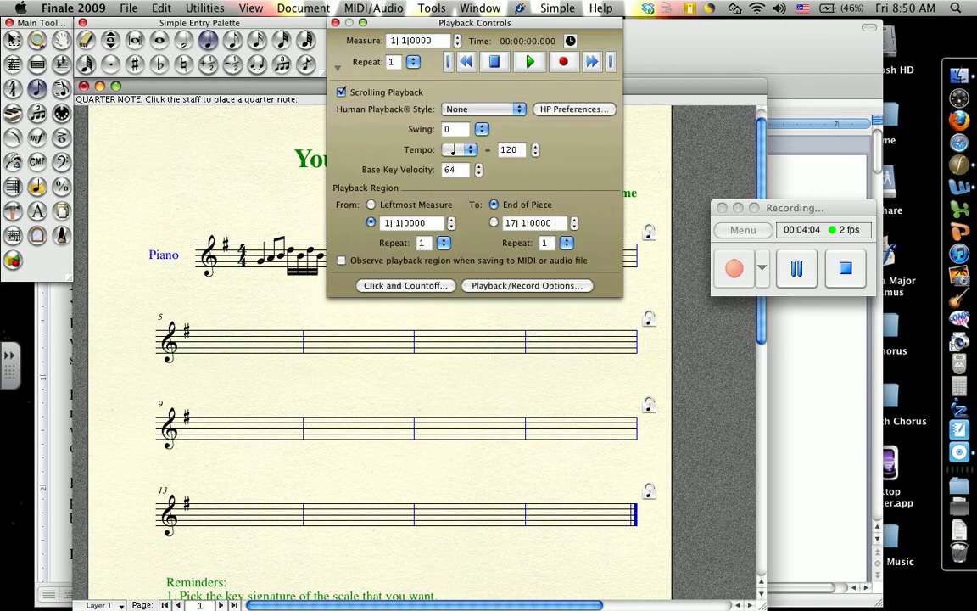
pyautogui.click(484, 109)
pyautogui.click(475, 106)
pyautogui.click(337, 66)
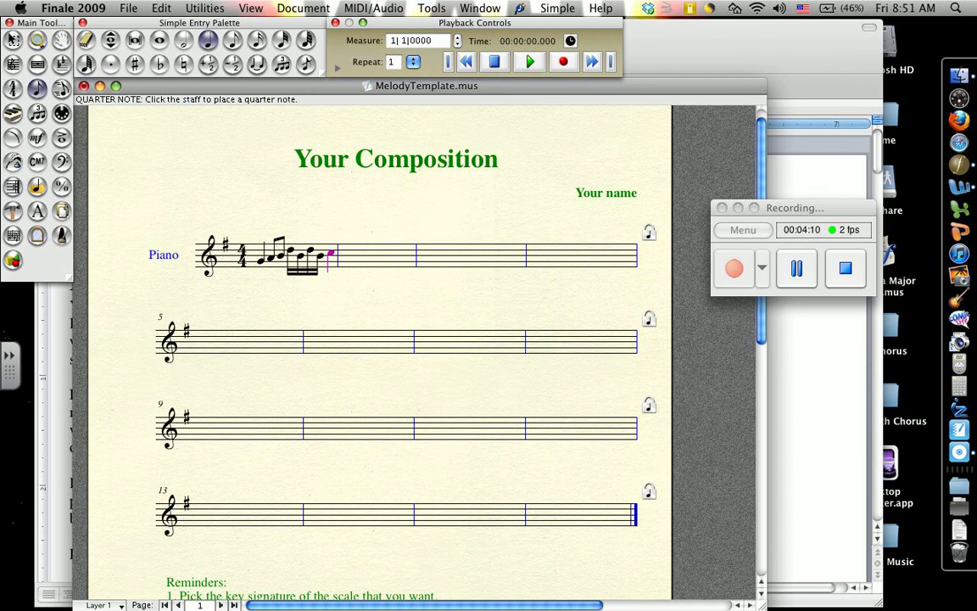
pyautogui.click(530, 61)
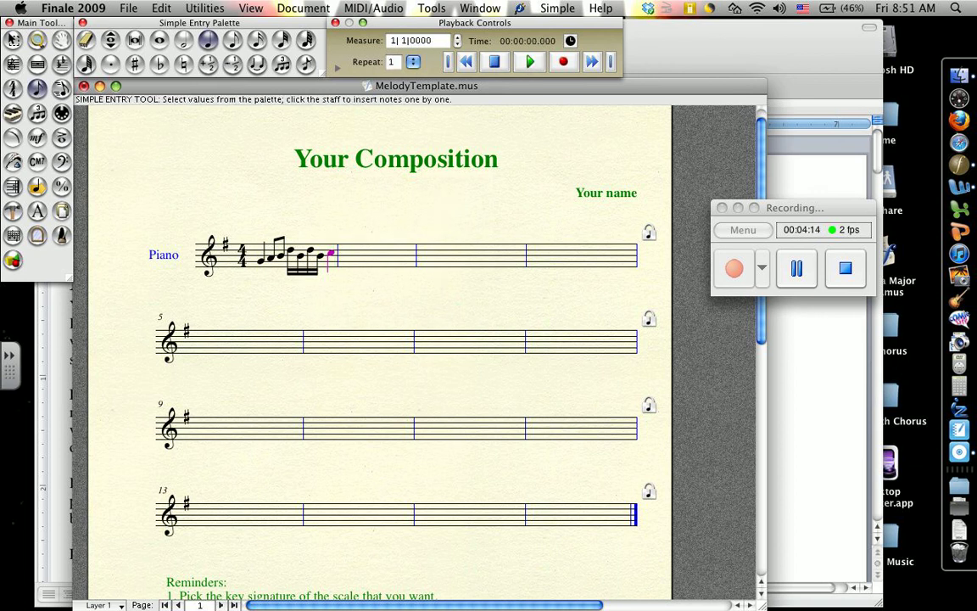
# - Begin measure 2 one scale step higher with a quarter note A followed by eighth notes B and C
pyautogui.press('e')
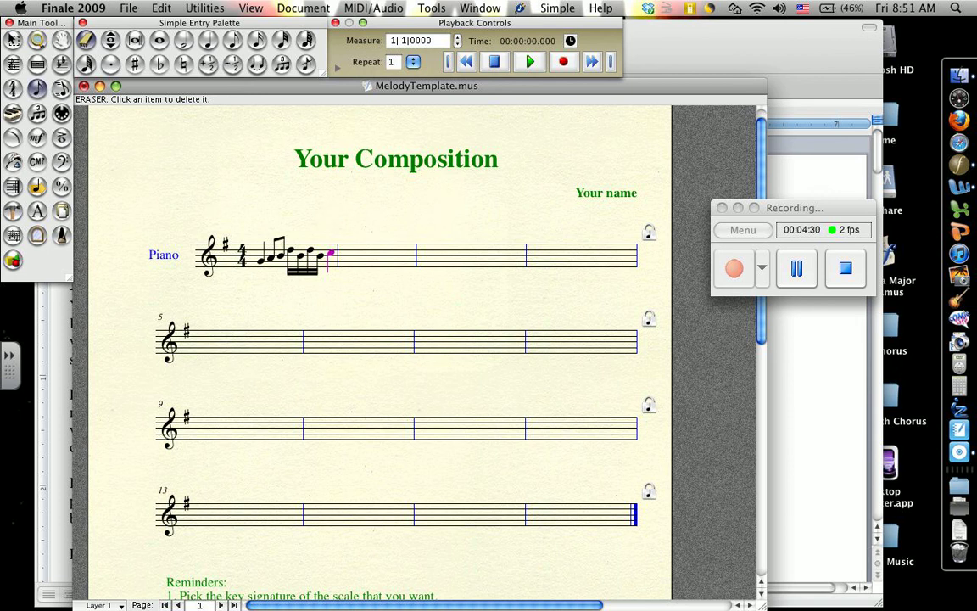
pyautogui.click(208, 40)
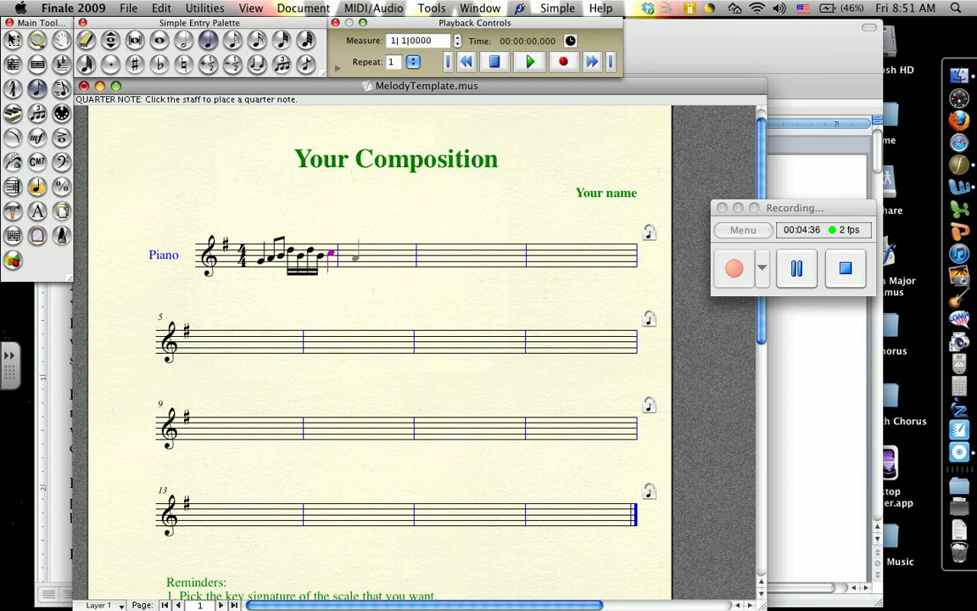
pyautogui.click(357, 255)
pyautogui.hotkey('alt', '4')
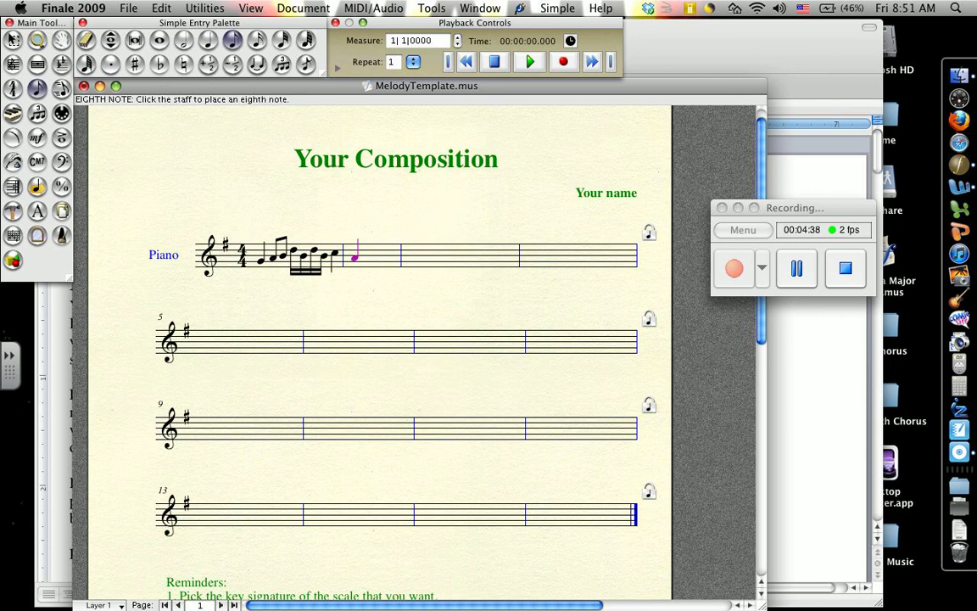
pyautogui.click(367, 258)
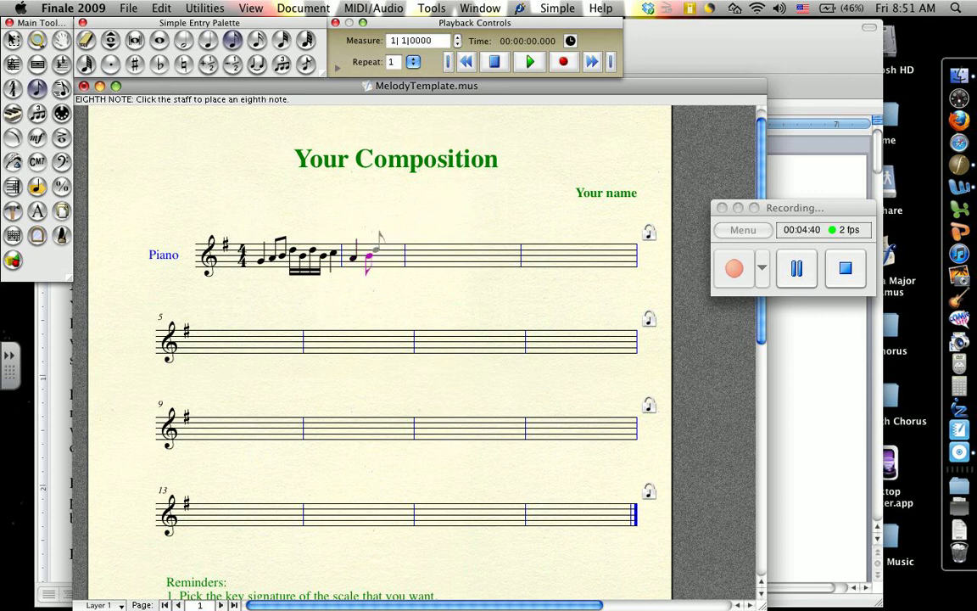
pyautogui.click(379, 252)
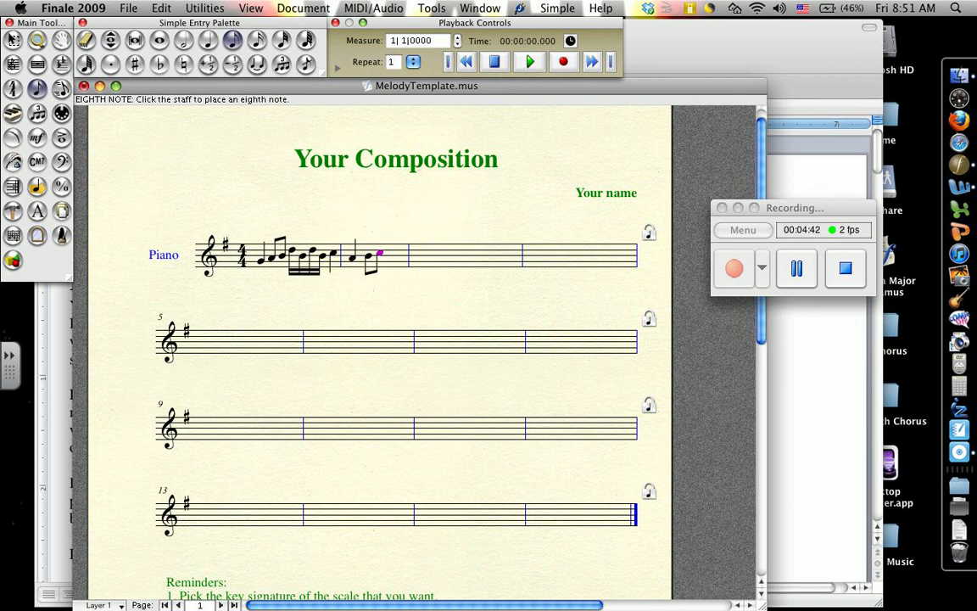
# - Complete measure 2 with sixteenth notes E, C, E, C and a quarter note D, and play the melody from measure 1
pyautogui.hotkey('alt', '3')
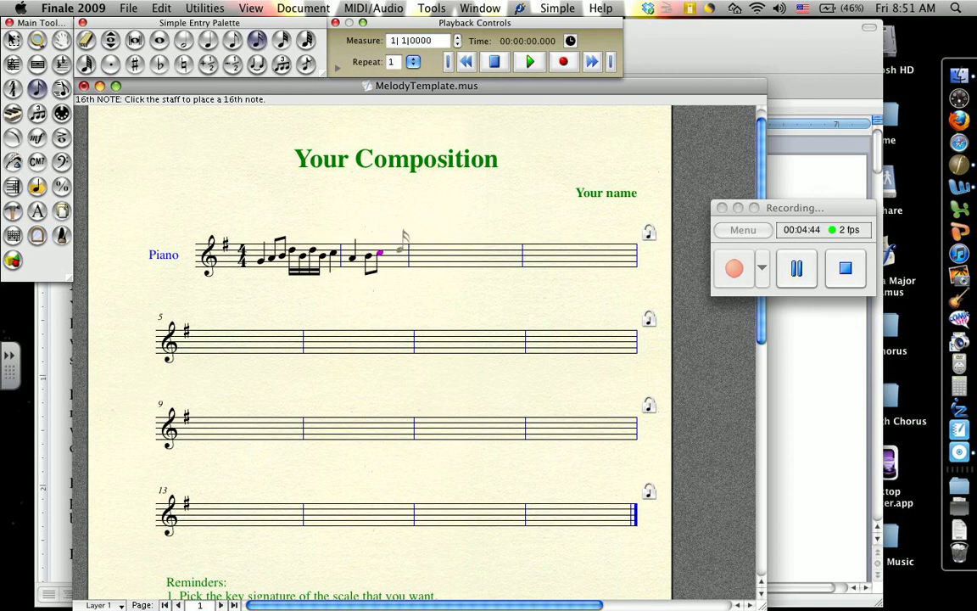
pyautogui.click(402, 250)
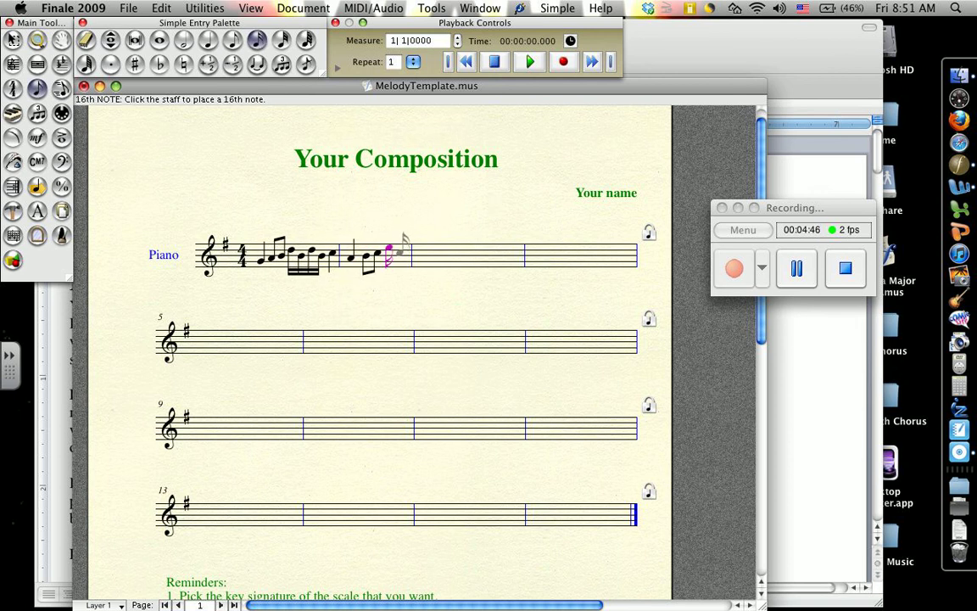
pyautogui.click(411, 249)
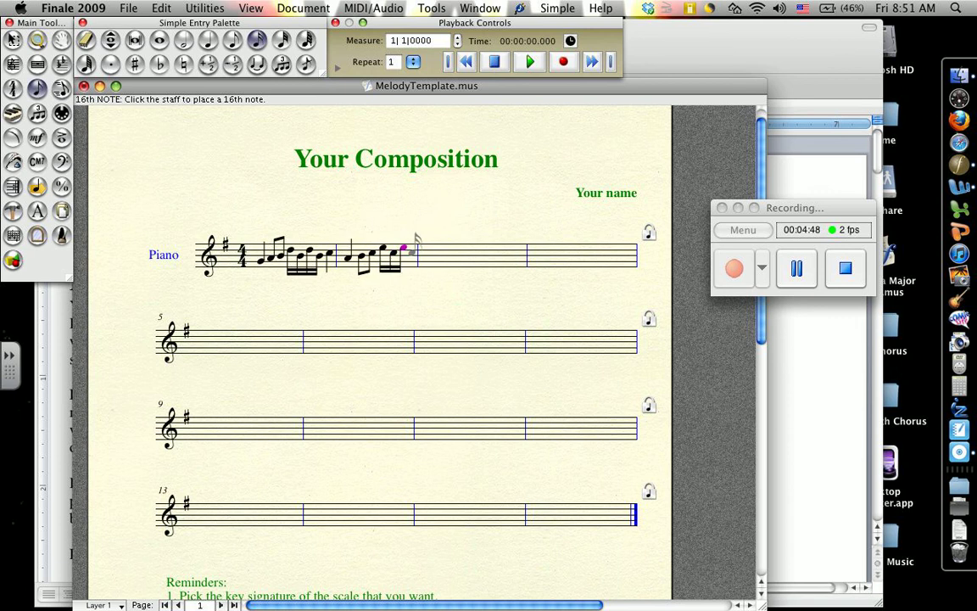
pyautogui.click(414, 246)
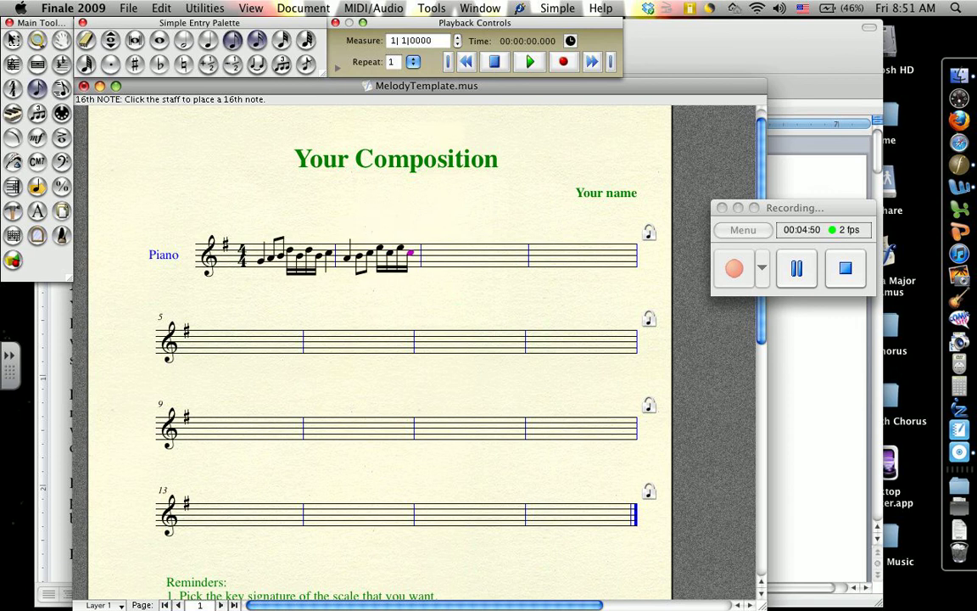
pyautogui.click(208, 40)
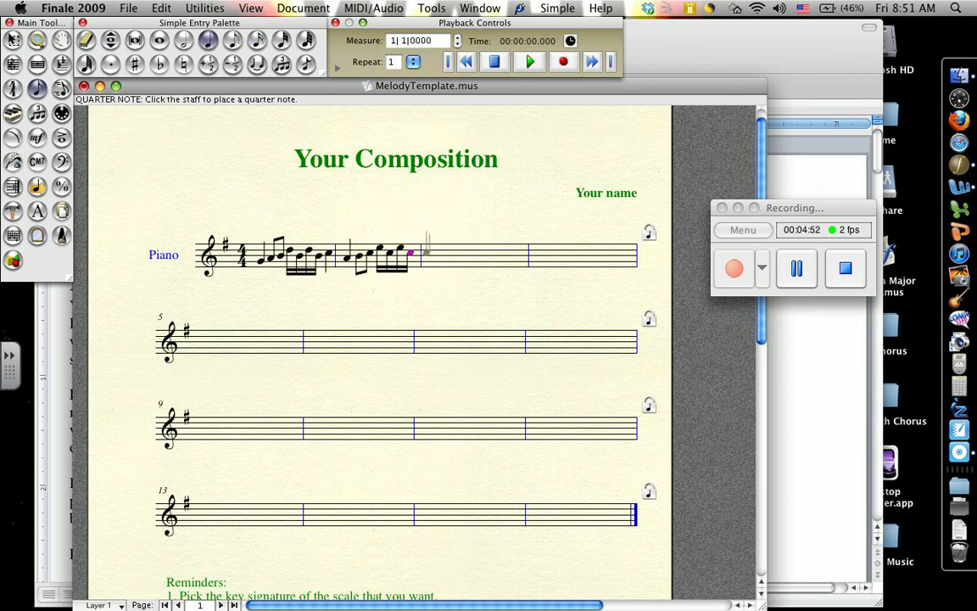
pyautogui.click(424, 250)
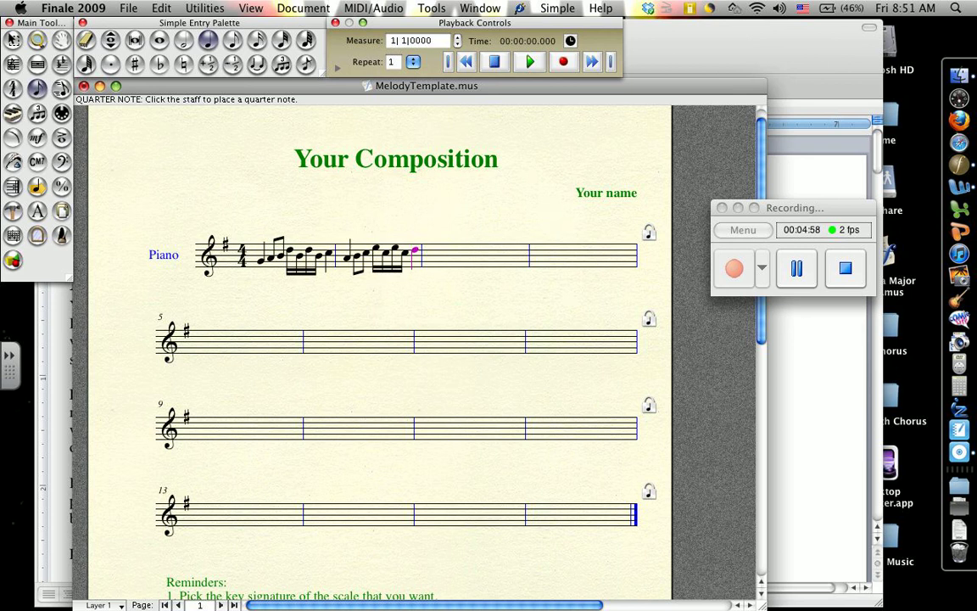
pyautogui.press('space')
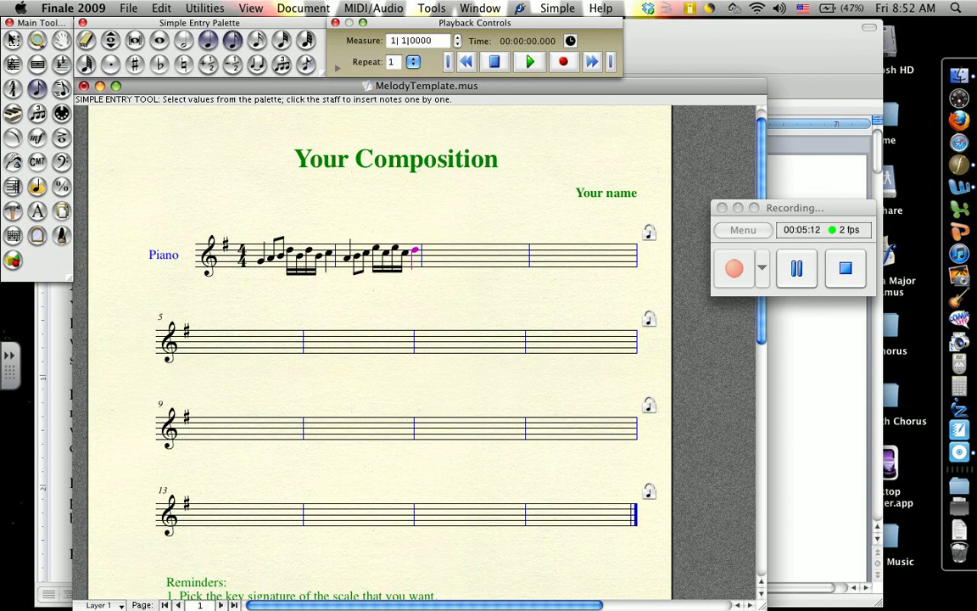
# - Fill measure 3 with eighth notes high G, F sharp, E, B and the same pattern one step lower, F sharp, E, D, A
pyautogui.click(233, 40)
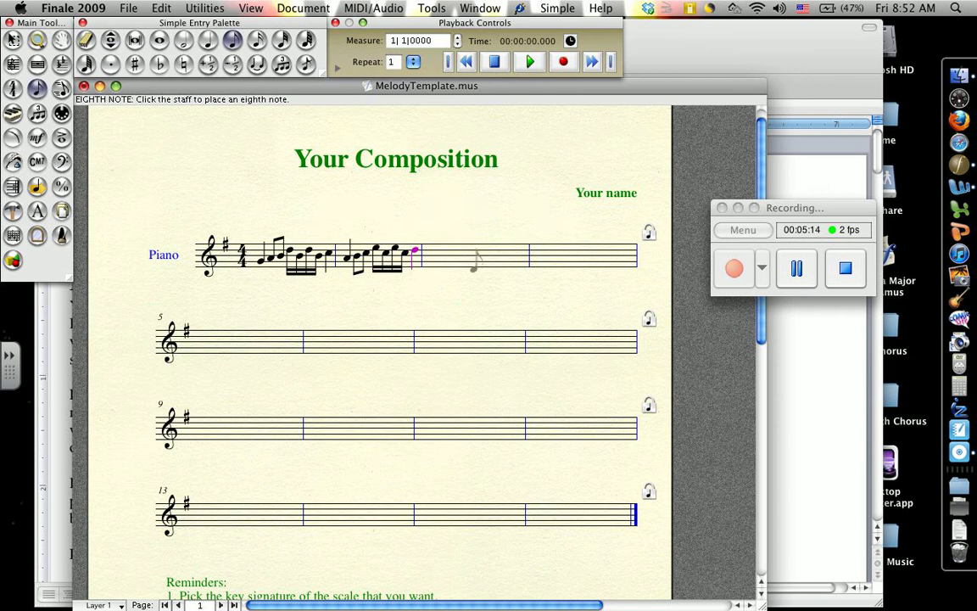
pyautogui.click(461, 246)
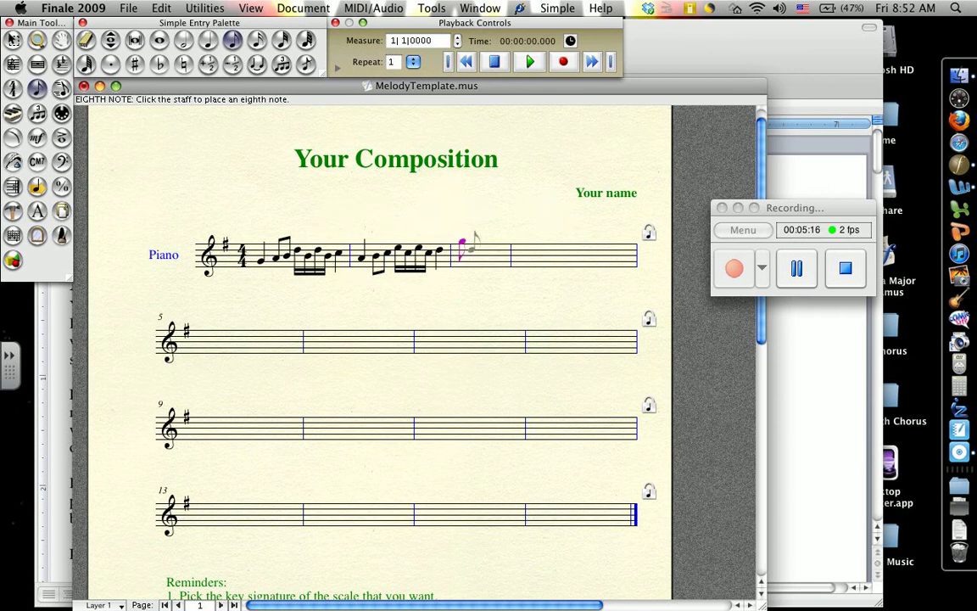
pyautogui.click(469, 245)
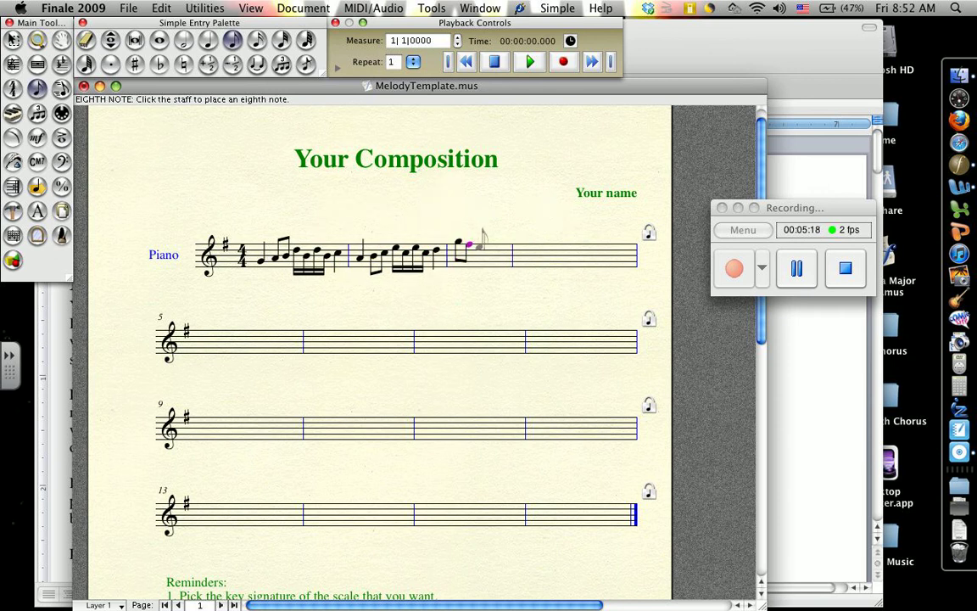
pyautogui.click(479, 246)
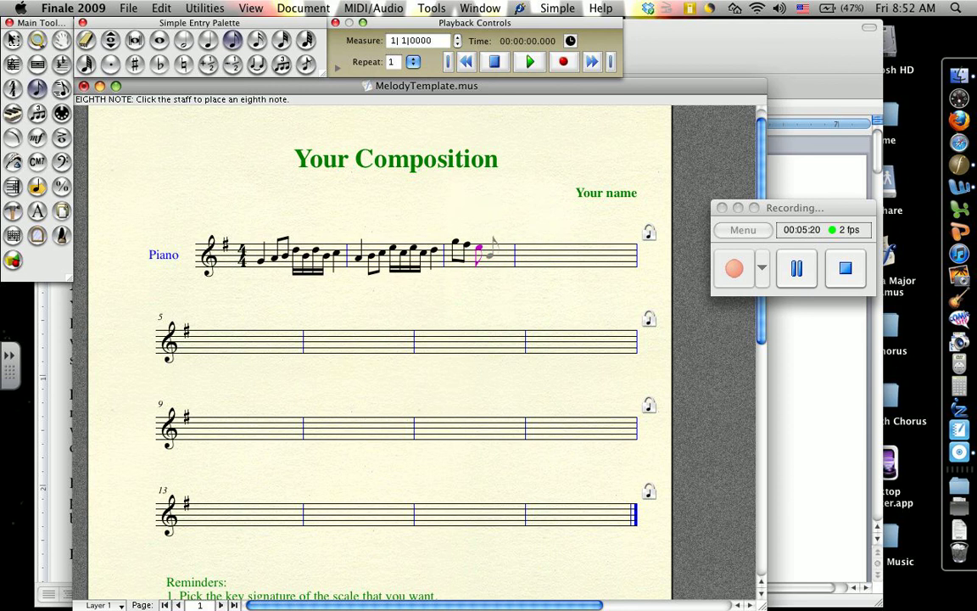
pyautogui.click(486, 253)
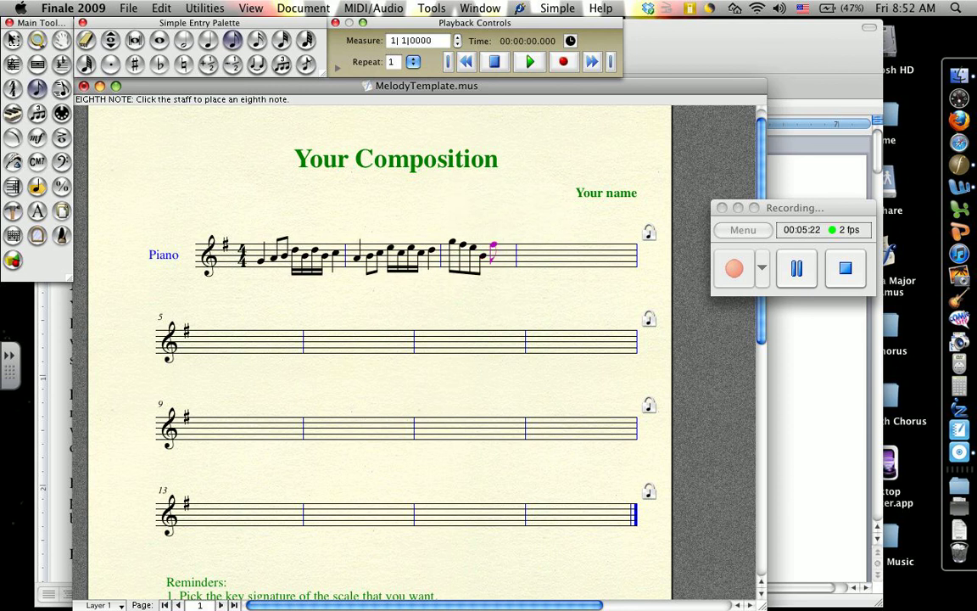
pyautogui.click(495, 243)
pyautogui.click(502, 246)
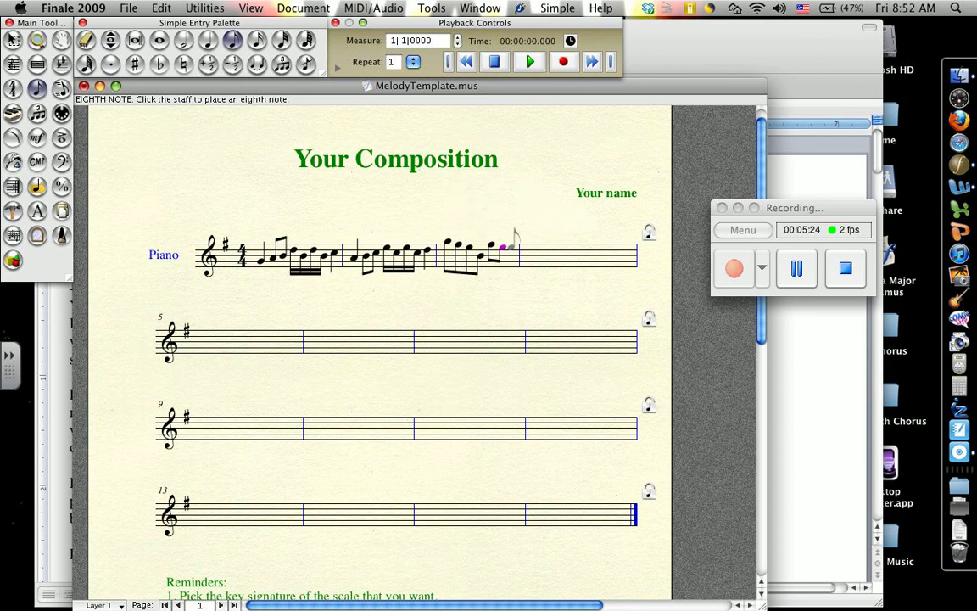
pyautogui.click(510, 251)
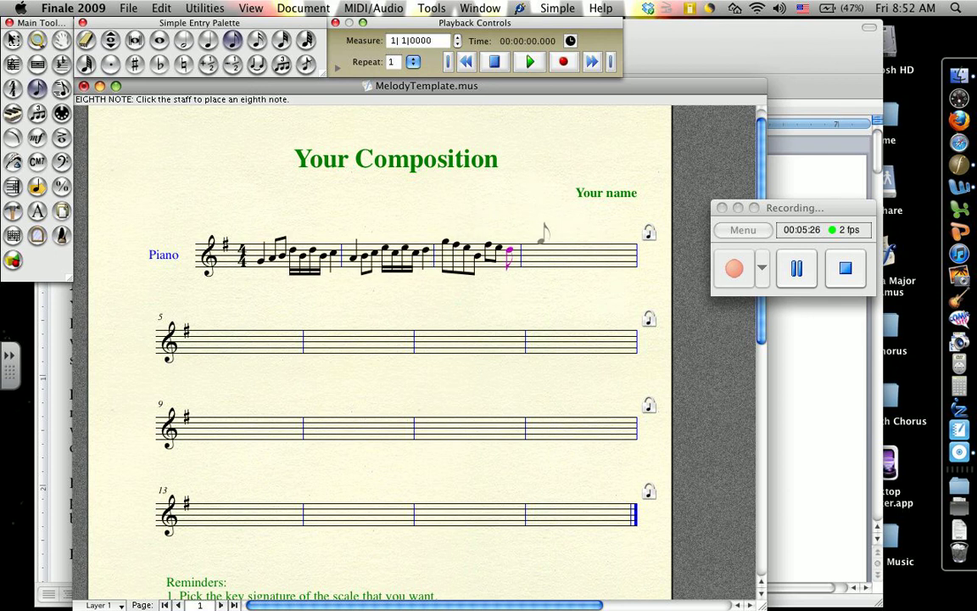
pyautogui.click(514, 256)
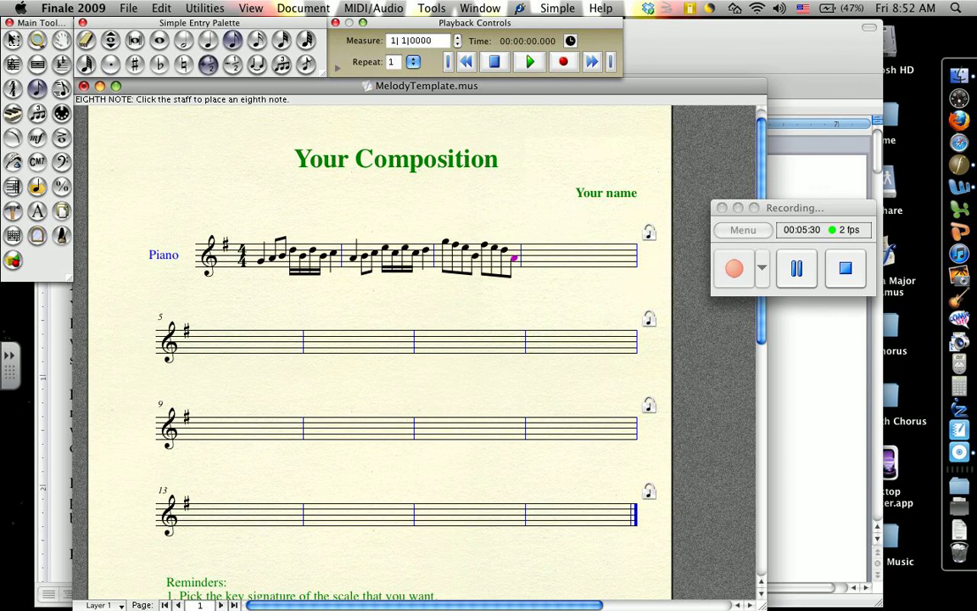
# - Fill measure 4 with quarter notes low F sharp and A and a half note D, and play the melody from measure 1
pyautogui.click(208, 40)
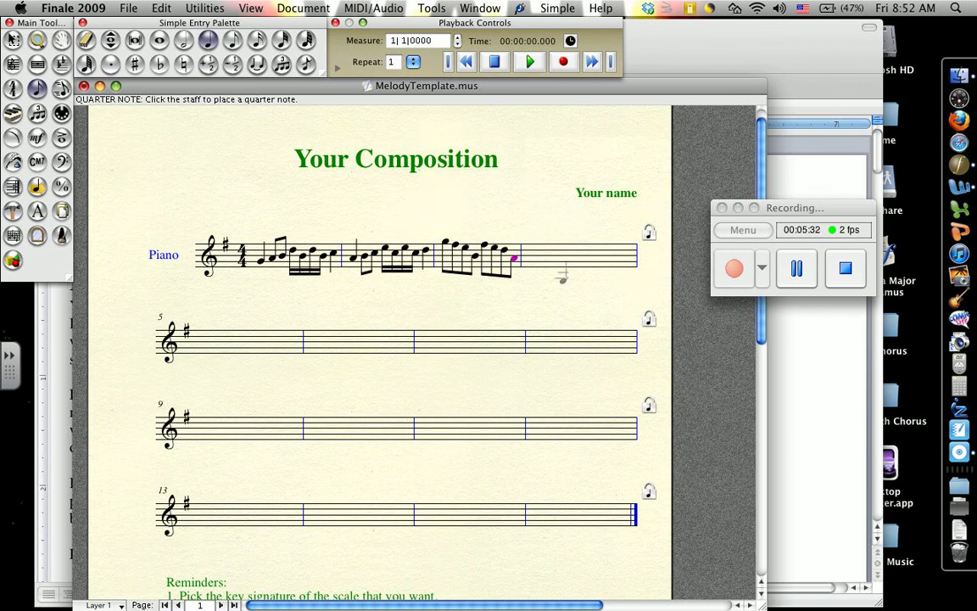
pyautogui.click(536, 260)
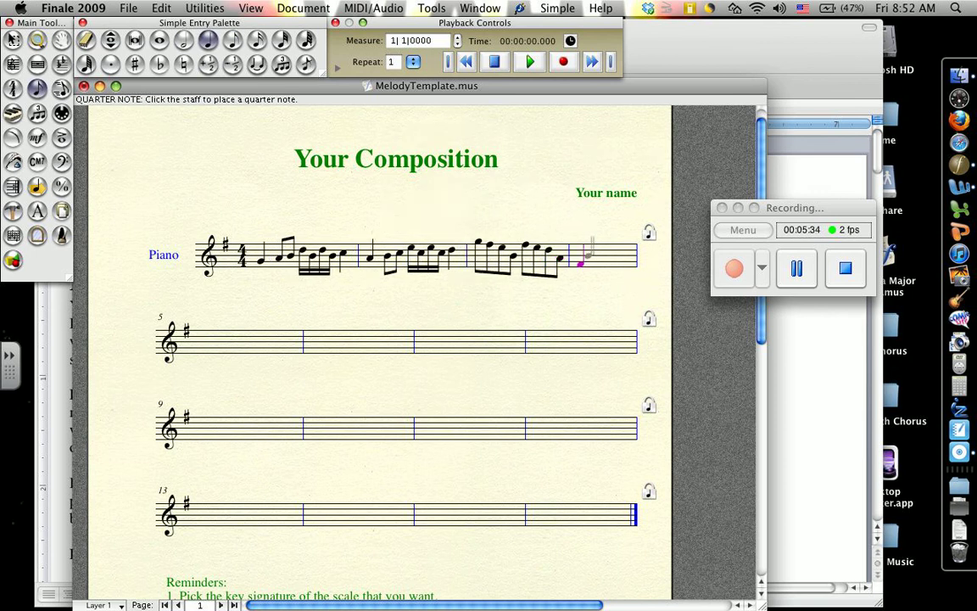
pyautogui.click(592, 253)
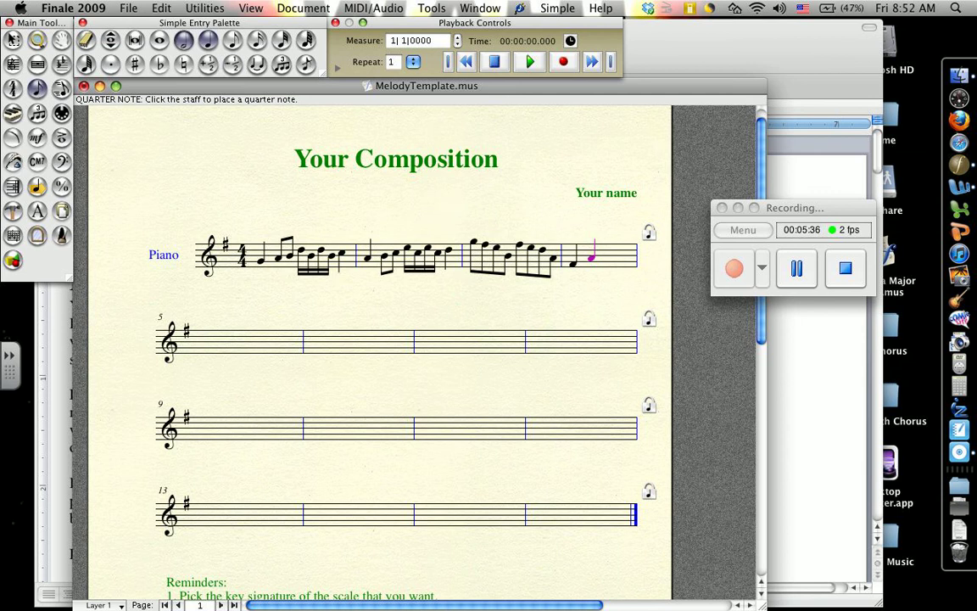
pyautogui.click(184, 40)
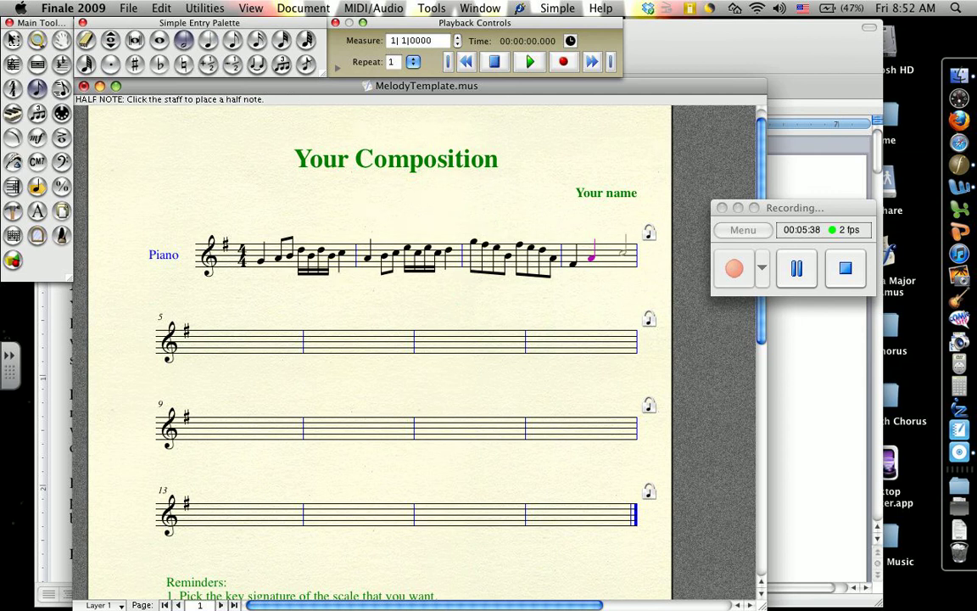
pyautogui.click(609, 254)
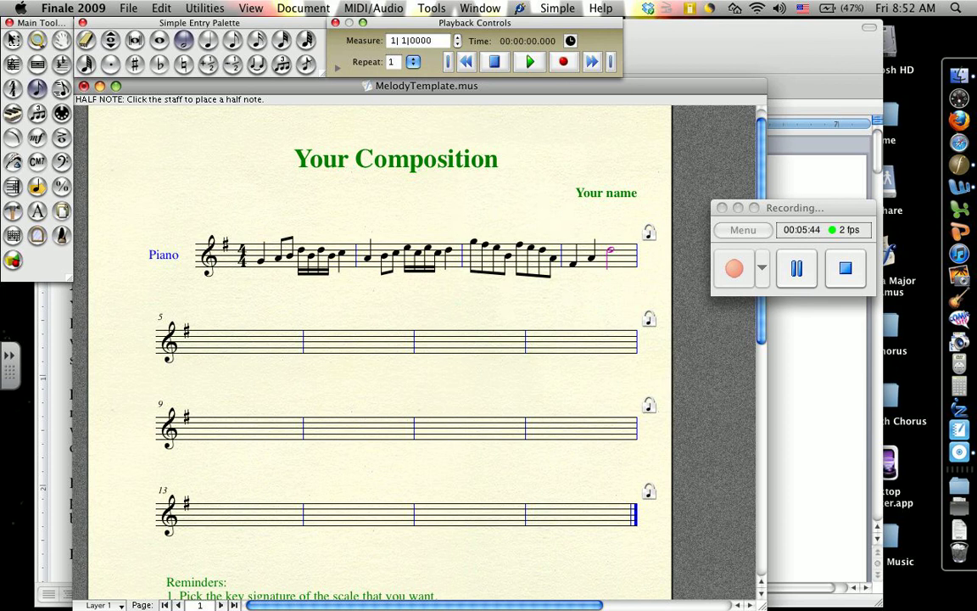
pyautogui.press('space')
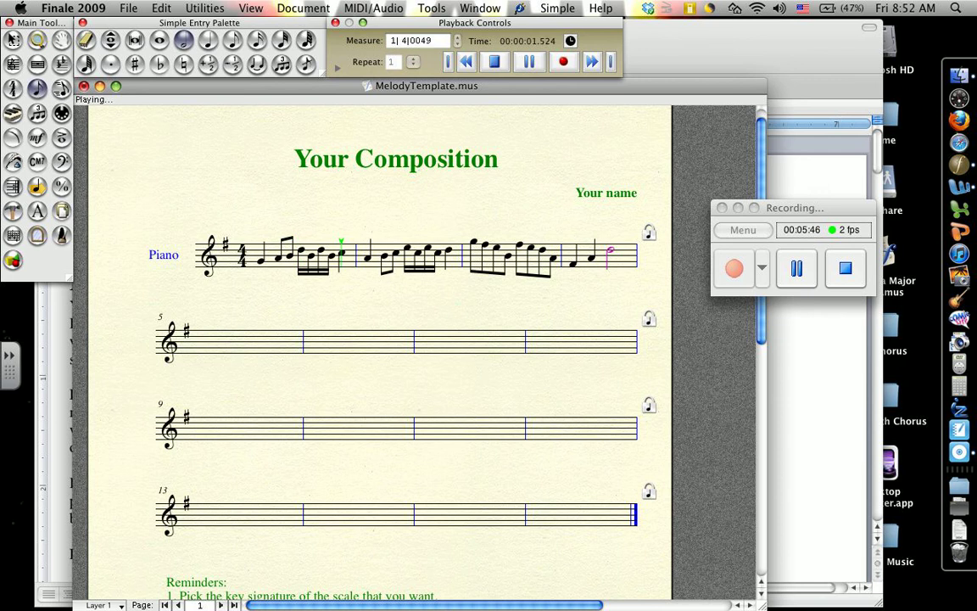